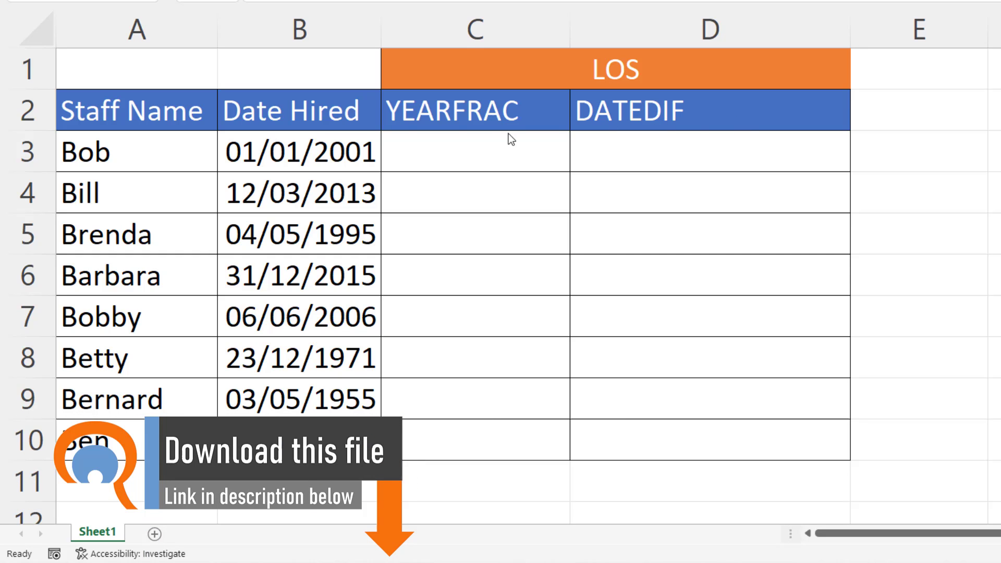
# Enter =YEARFRAC(B3,TODAY(),1) in C3 with the Actual/actual basis, returning about 21.17 years.
pyautogui.click(437, 154)
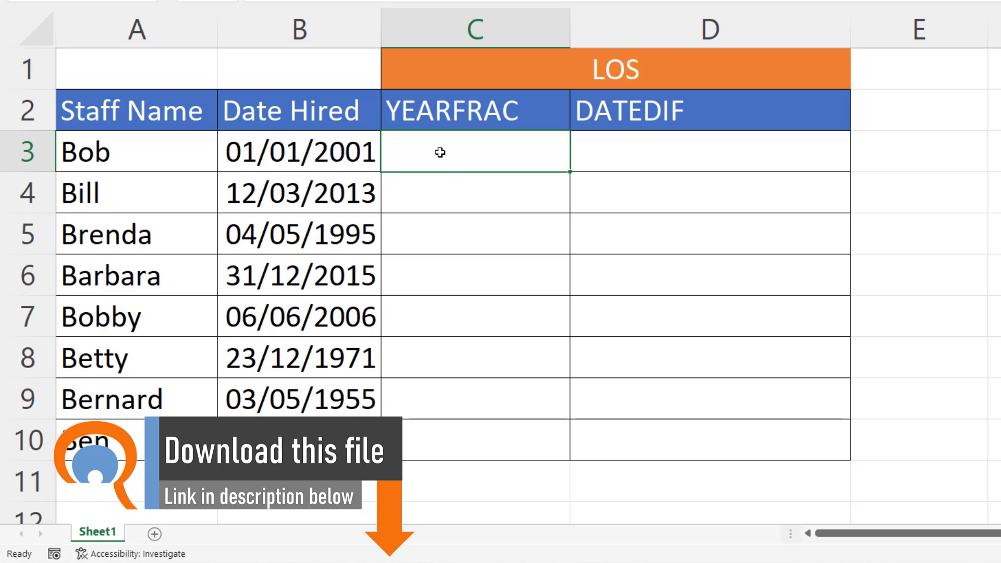
pyautogui.write('=yea')
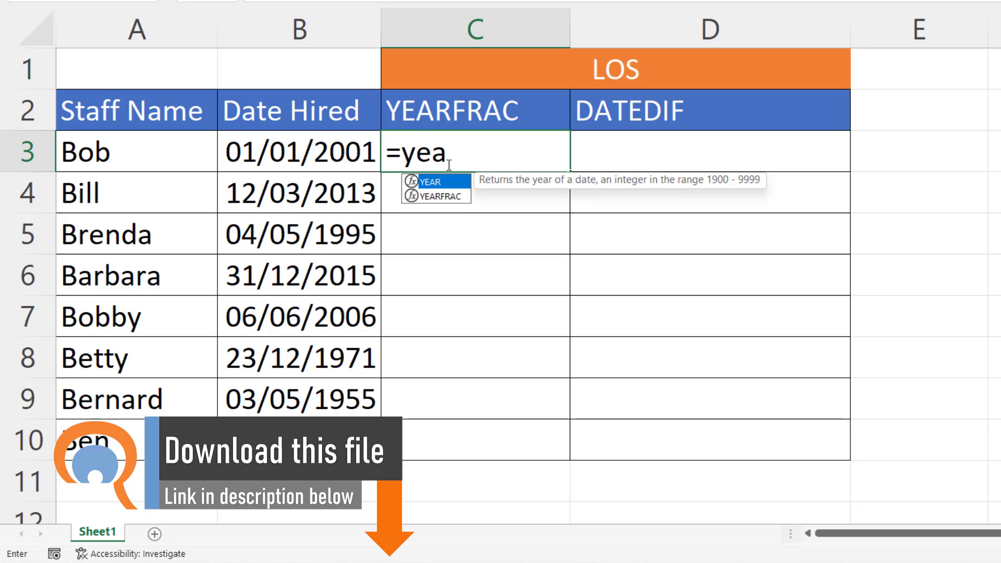
pyautogui.doubleClick(441, 197)
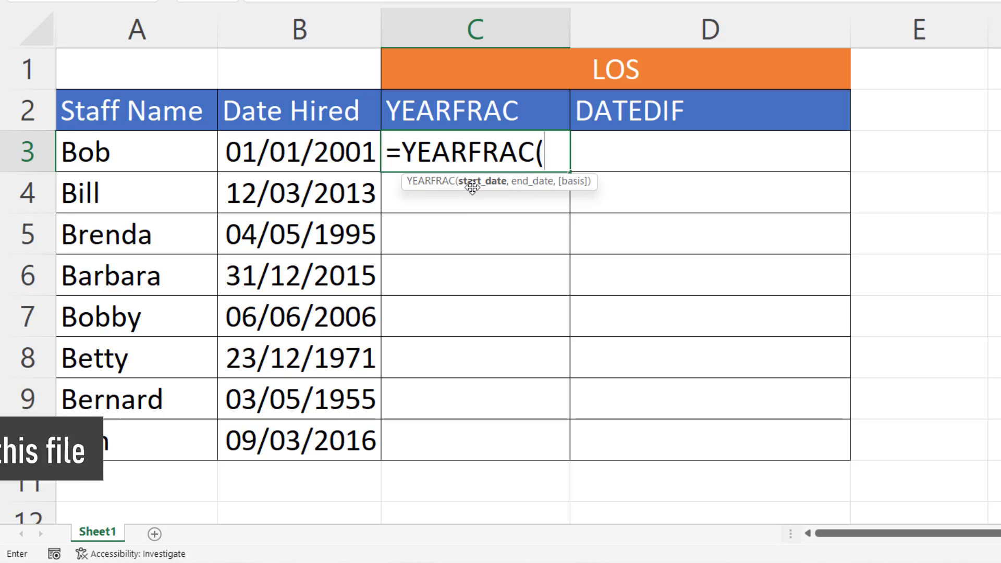
pyautogui.click(321, 149)
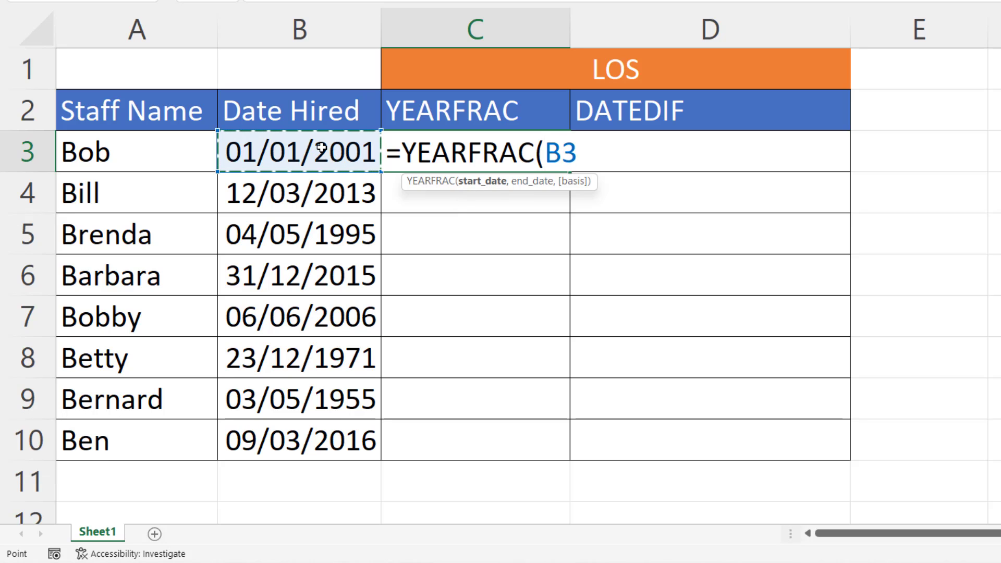
pyautogui.write(',T')
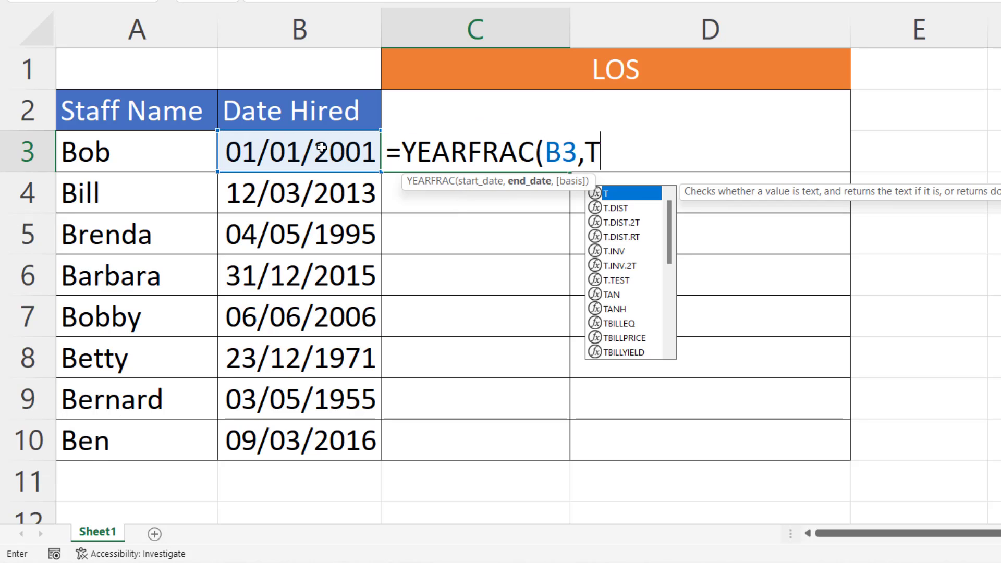
pyautogui.write('ODAY()')
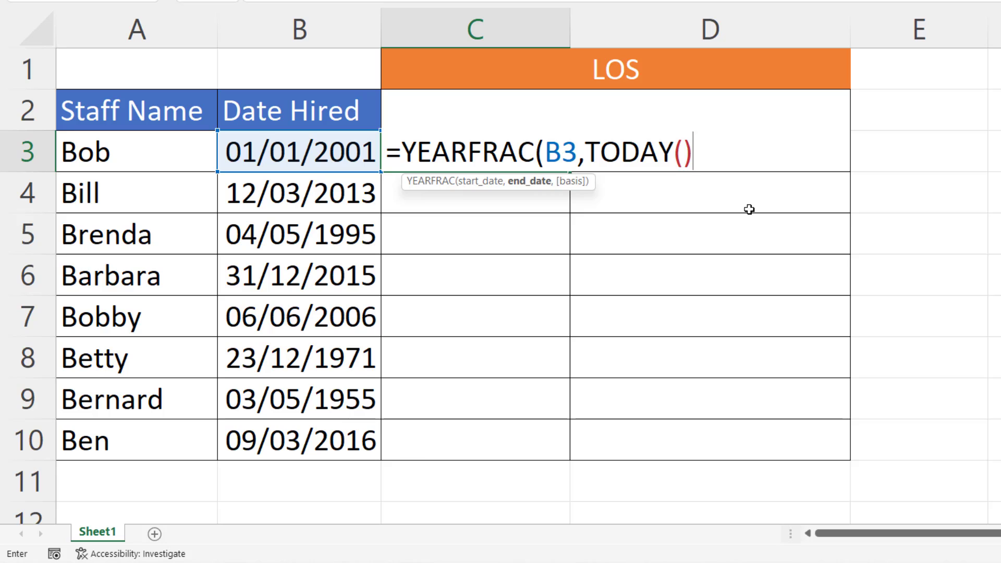
pyautogui.write(',')
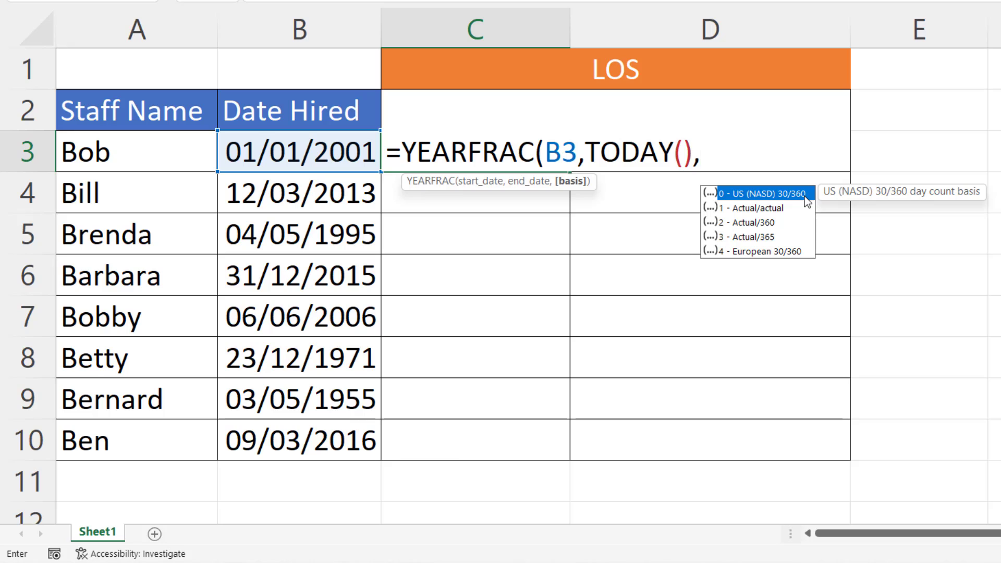
pyautogui.click(746, 211)
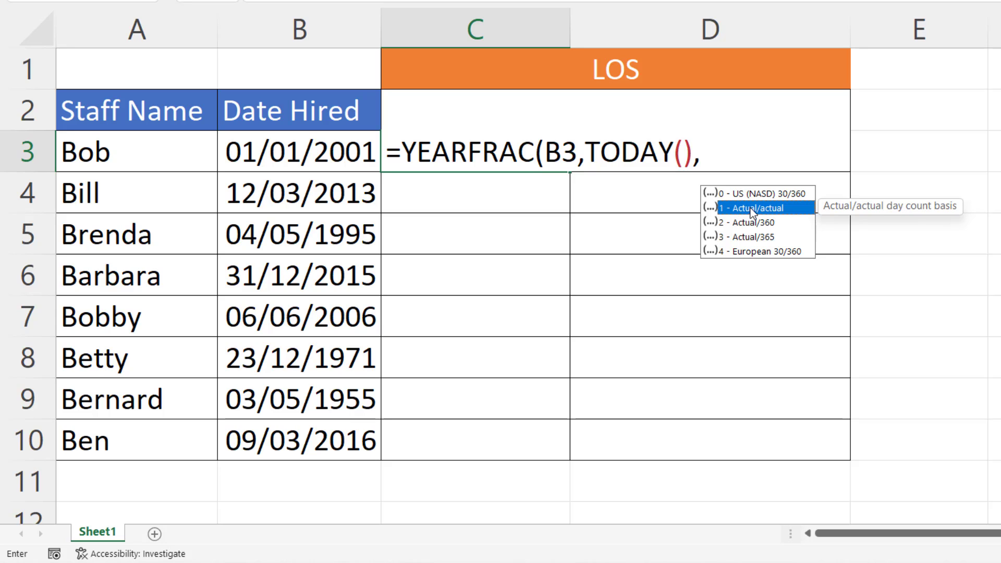
pyautogui.doubleClick(753, 211)
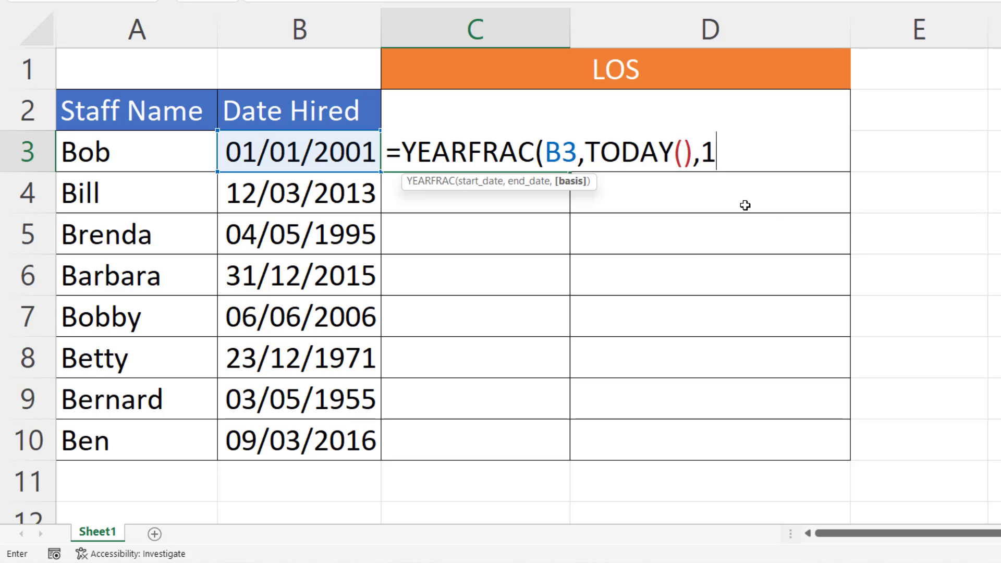
pyautogui.write(')')
pyautogui.press('Return')
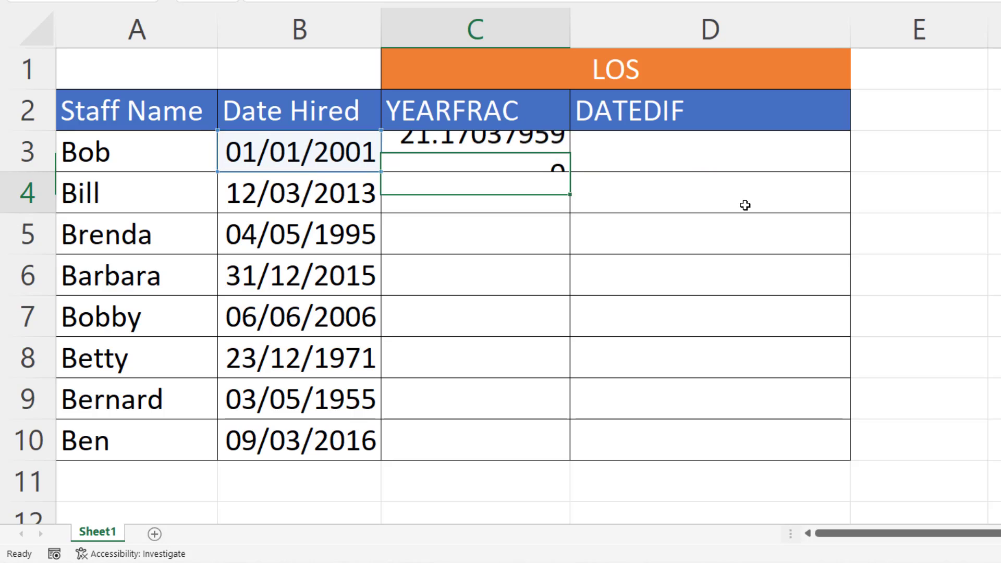
# Copy the YEARFRAC formula down to row 10, then wrap C3's formula in INT(...).
pyautogui.click(560, 159)
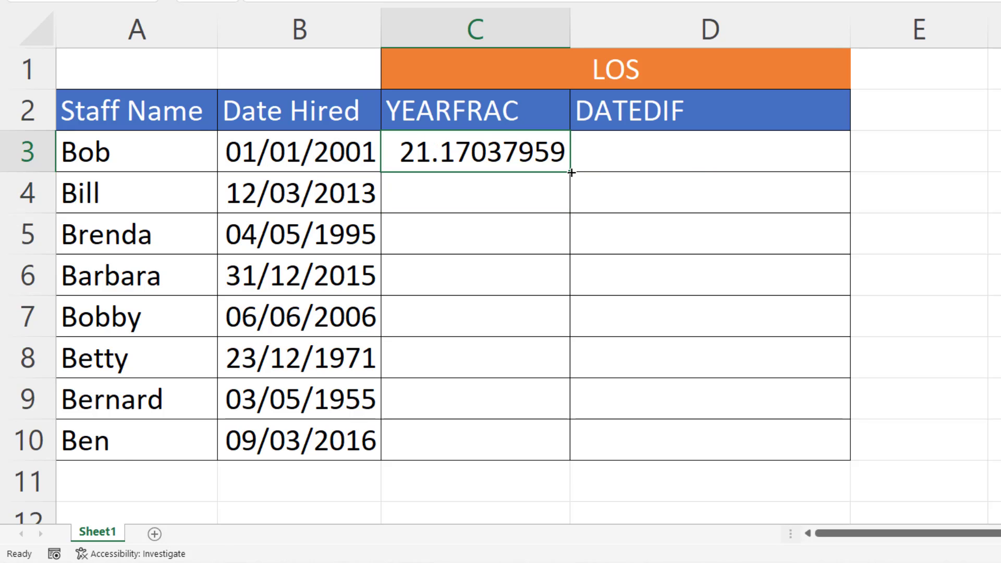
pyautogui.doubleClick(572, 172)
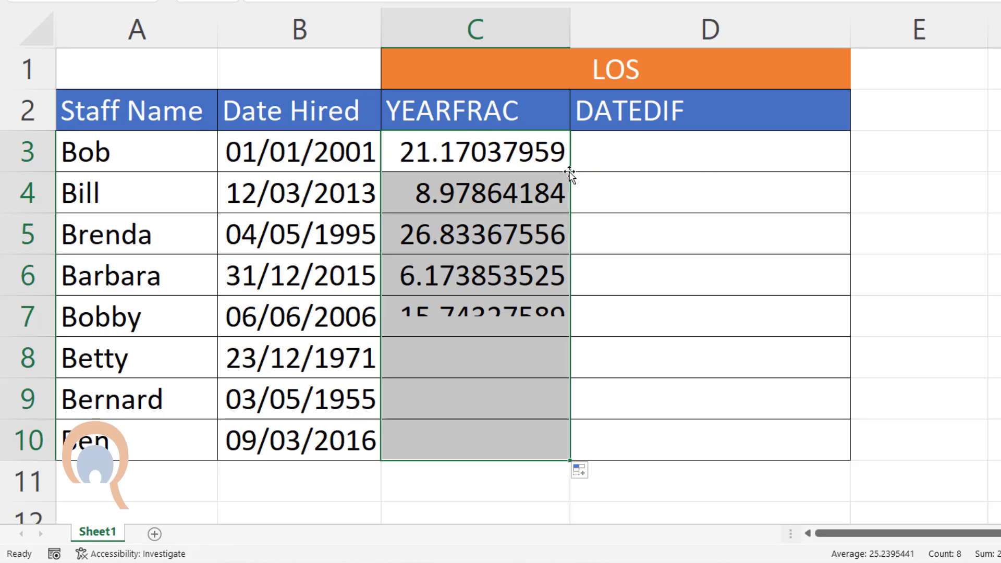
pyautogui.click(496, 154)
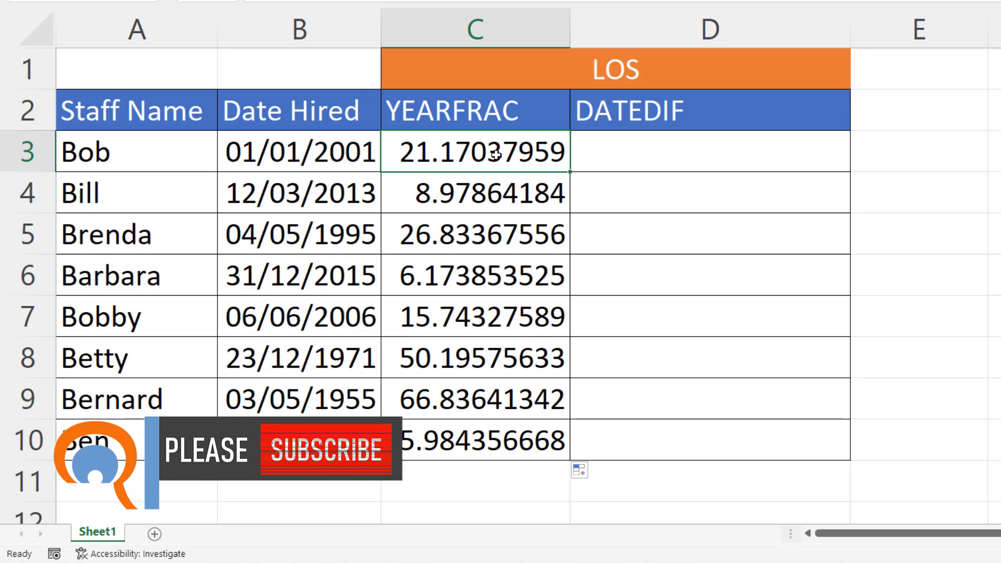
pyautogui.doubleClick(496, 155)
pyautogui.click(402, 140)
pyautogui.write('I')
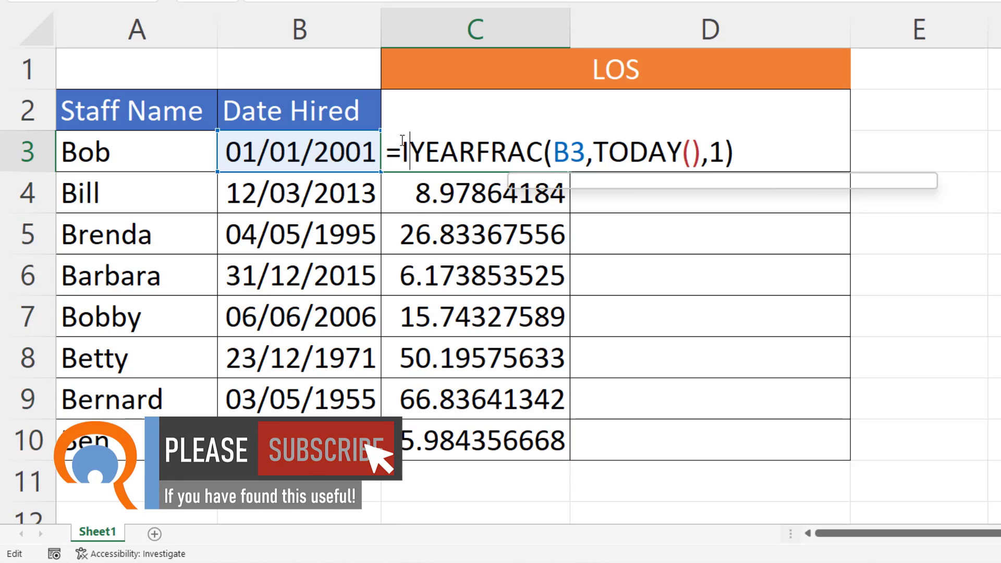
pyautogui.write('NT(')
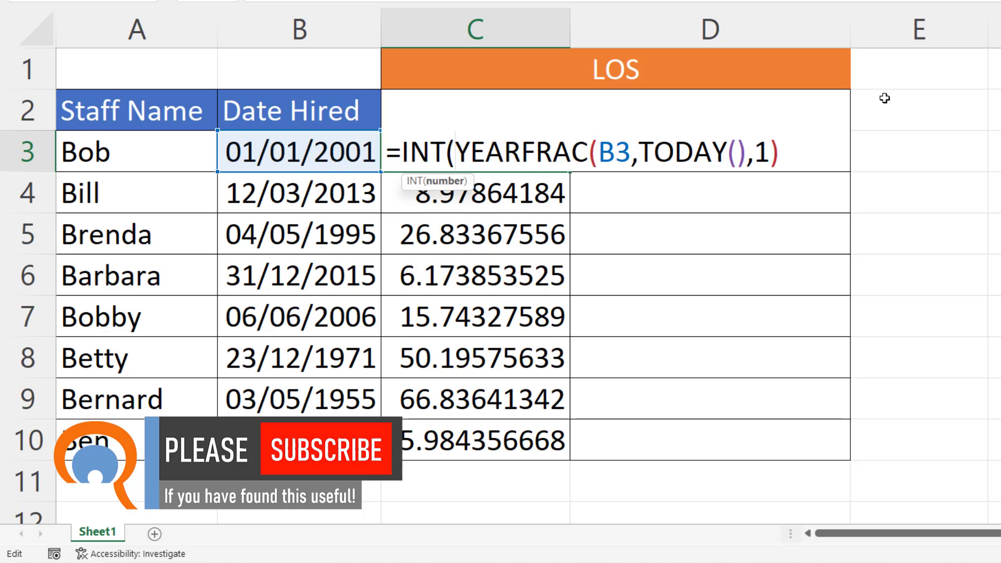
pyautogui.click(806, 142)
pyautogui.write(')')
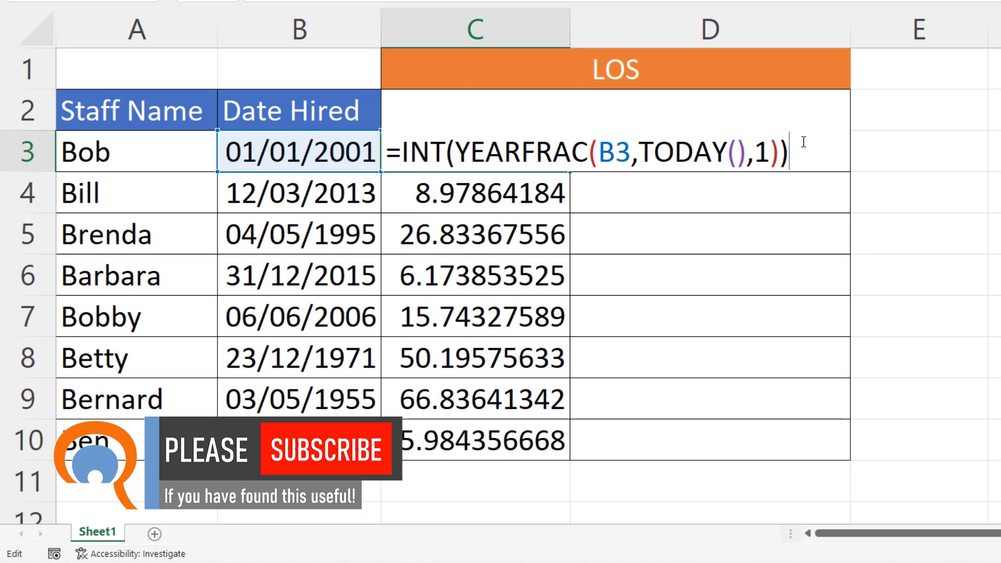
pyautogui.press('Return')
# Fill the INT version down the column to show 21, 8, 26, 6, 15, 50, 66, 5.
pyautogui.click(553, 157)
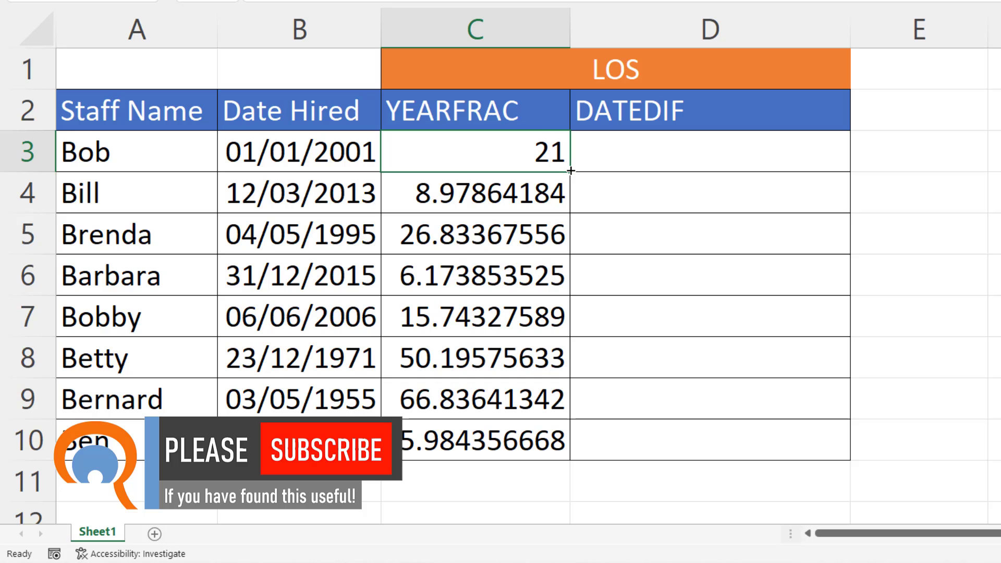
pyautogui.doubleClick(571, 170)
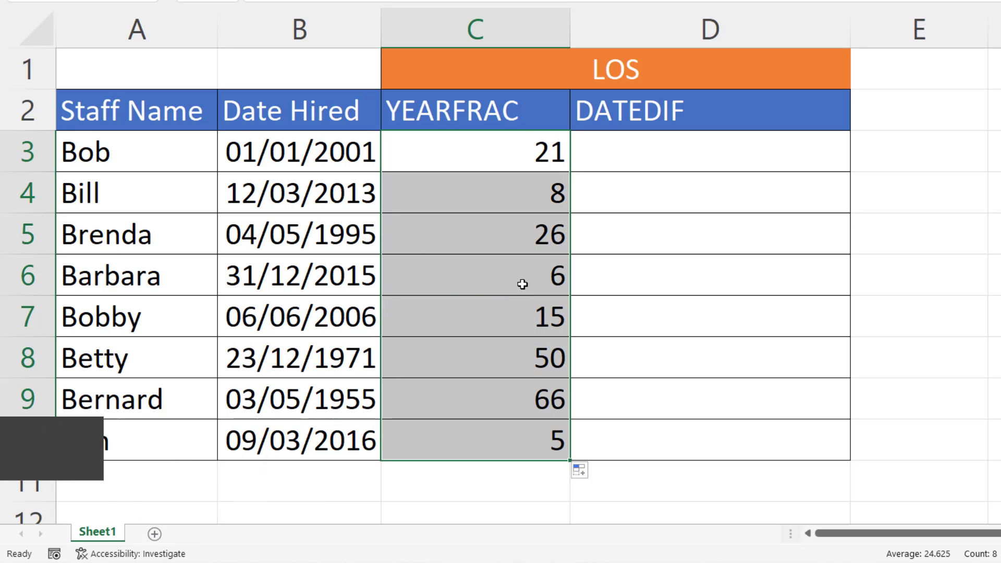
pyautogui.click(639, 154)
# Enter =DATEDIF(B3,TODAY(),"Y") in D3 and fill it down through D10.
pyautogui.write('=date')
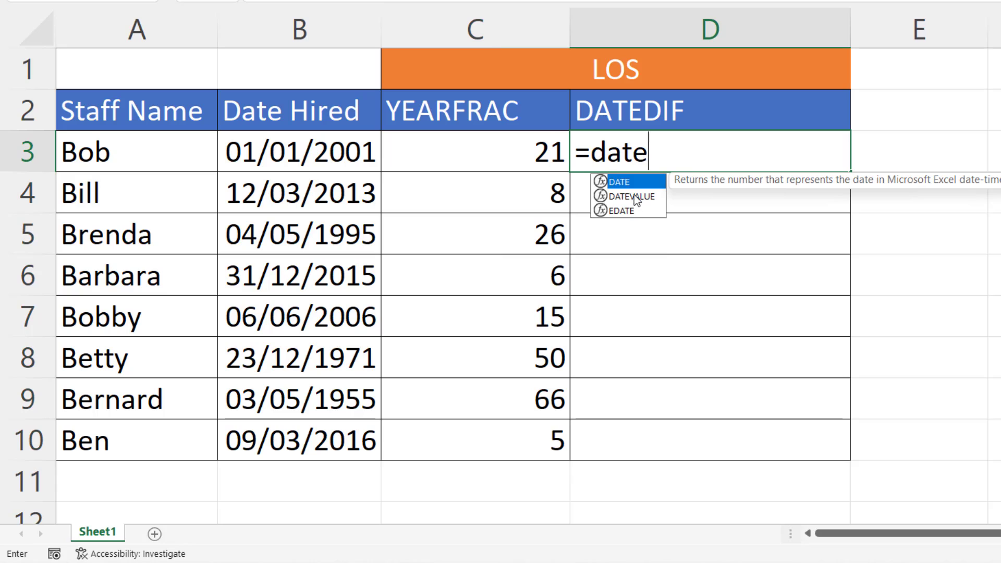
pyautogui.write('dif(')
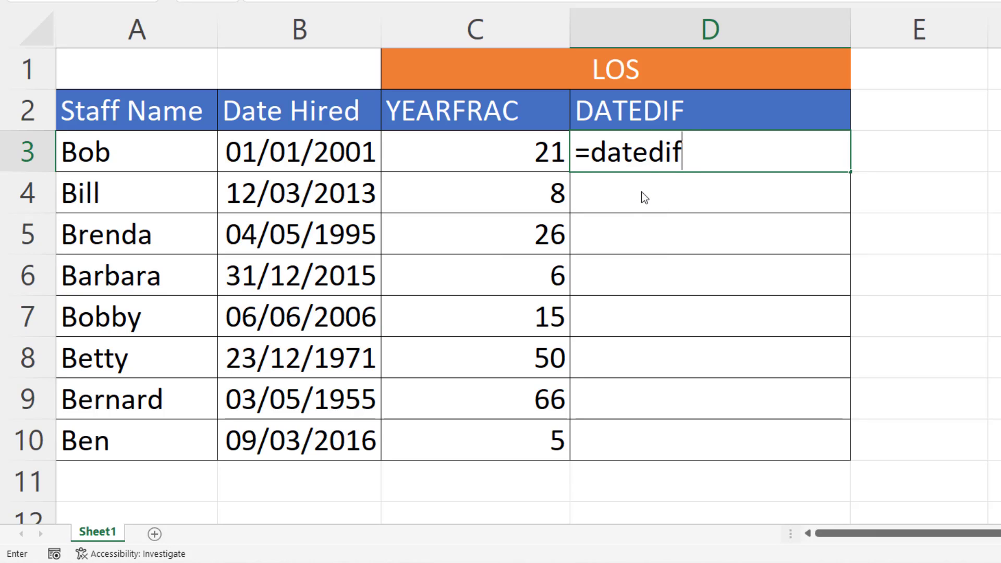
pyautogui.click(276, 153)
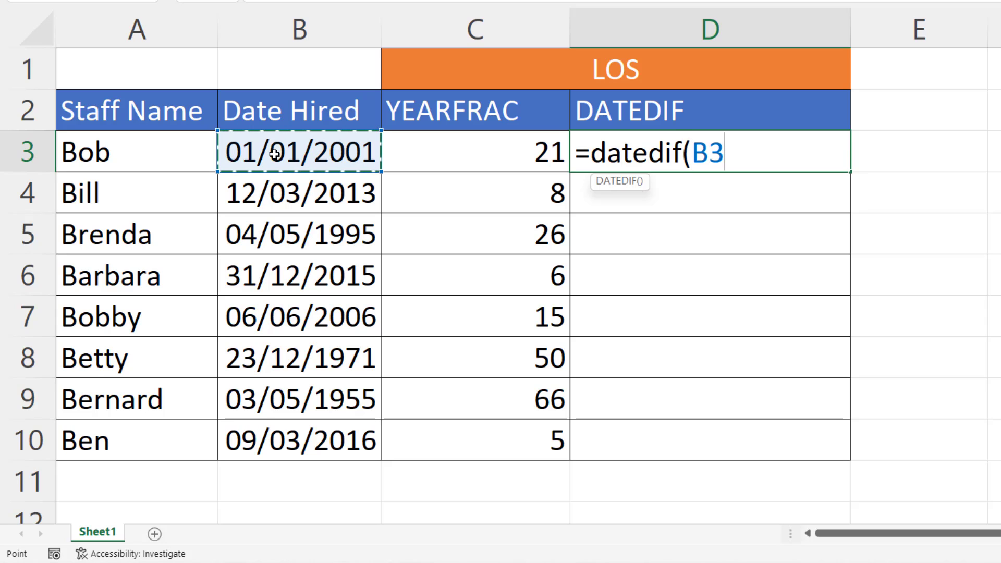
pyautogui.write(',TO')
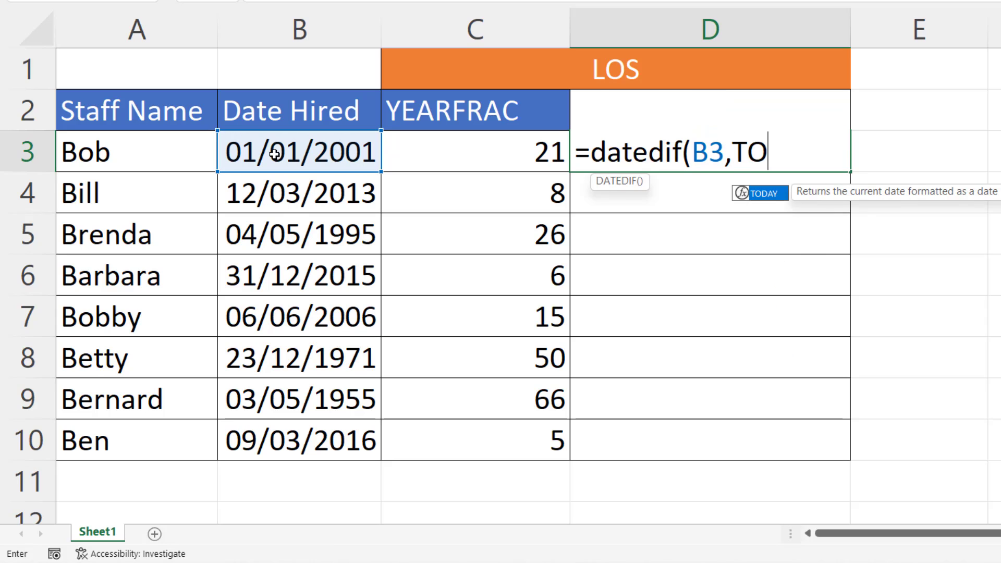
pyautogui.write('DAY()')
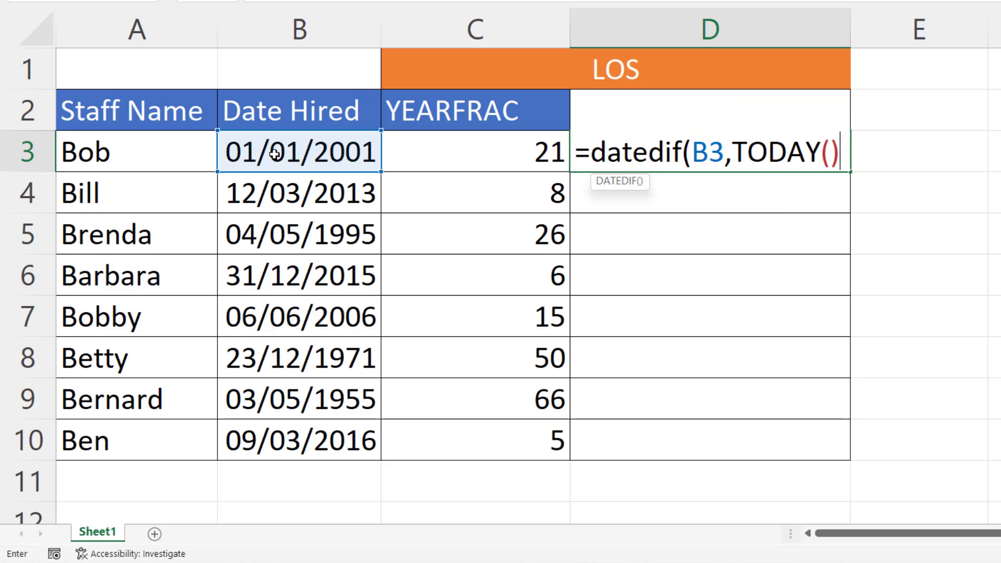
pyautogui.write(',')
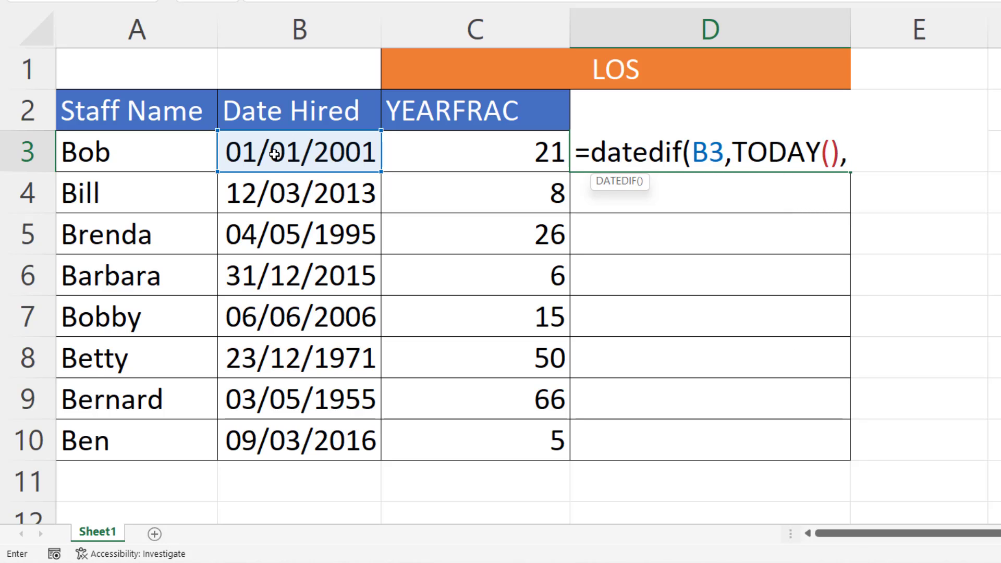
pyautogui.write('"Y")')
pyautogui.press('Return')
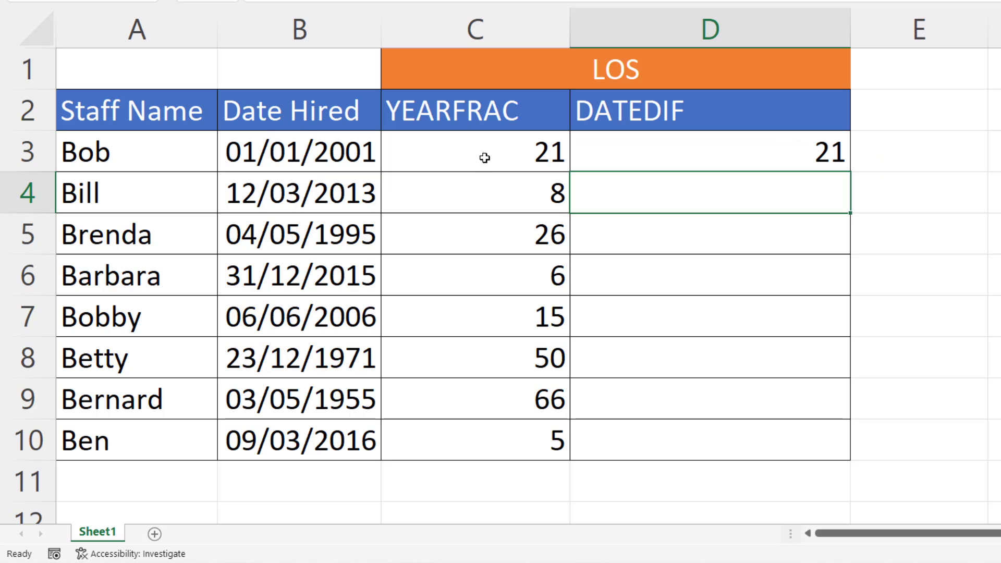
pyautogui.click(841, 158)
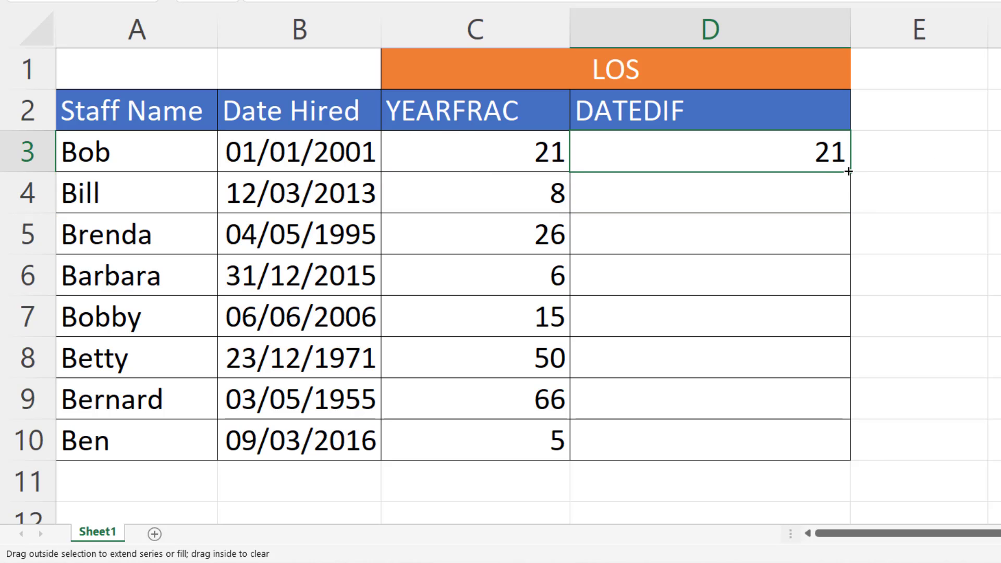
pyautogui.doubleClick(848, 173)
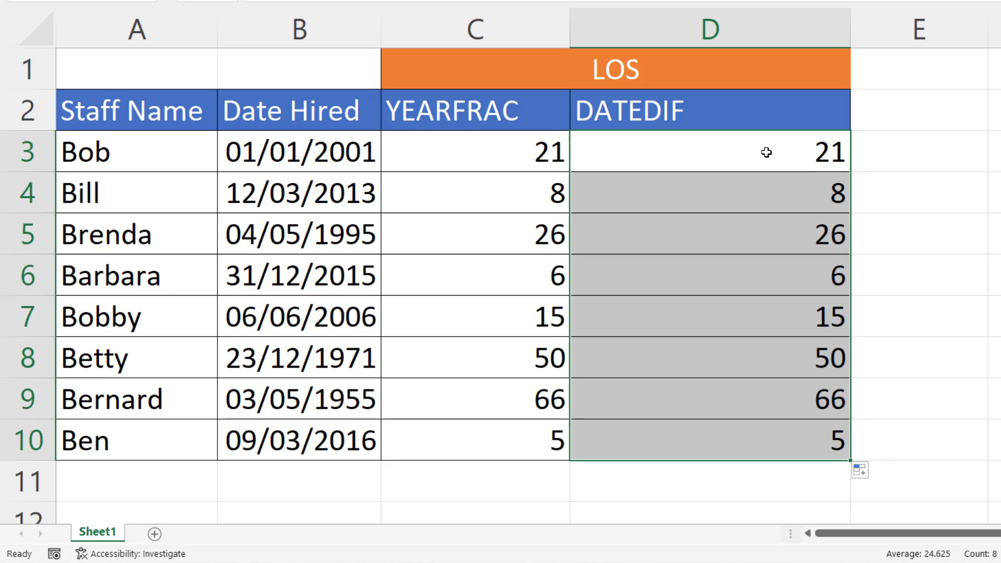
# In D3, append & " yrs " & followed by a second copy of the DATEDIF calculation.
pyautogui.doubleClick(767, 153)
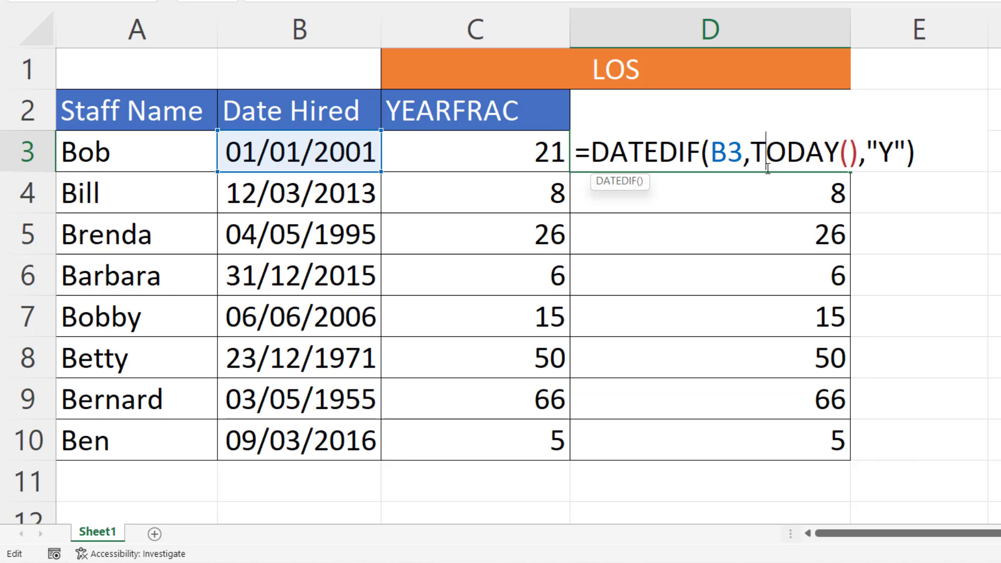
pyautogui.moveTo(596, 152); pyautogui.dragTo(942, 156)
pyautogui.hotkey('ctrl', 'c')
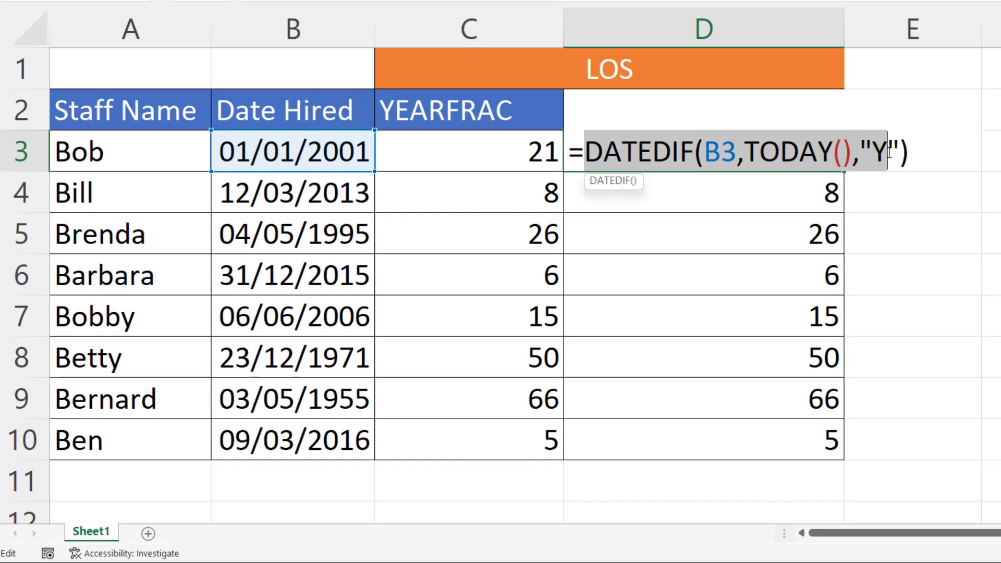
pyautogui.click(611, 140)
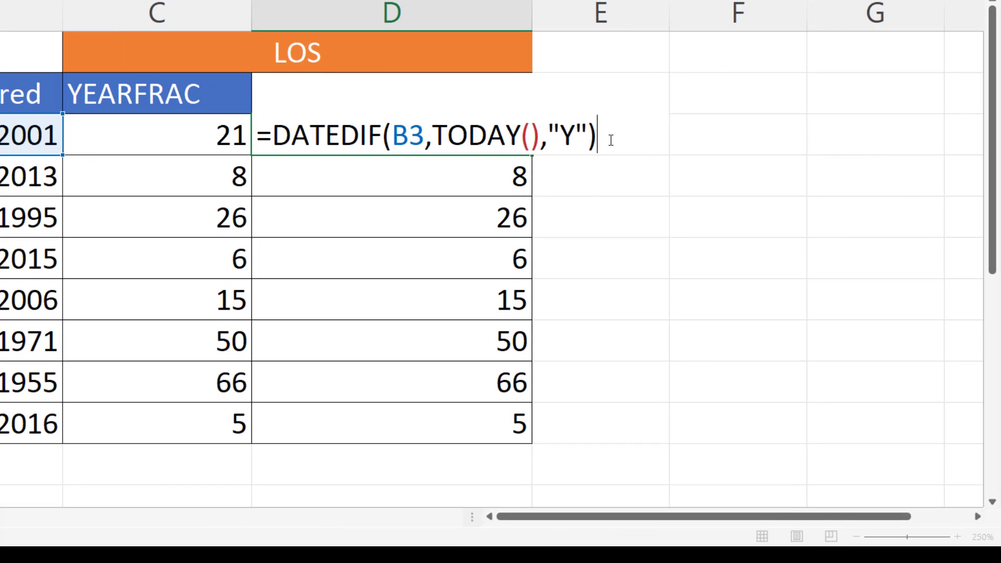
pyautogui.write('&')
pyautogui.write(' " y')
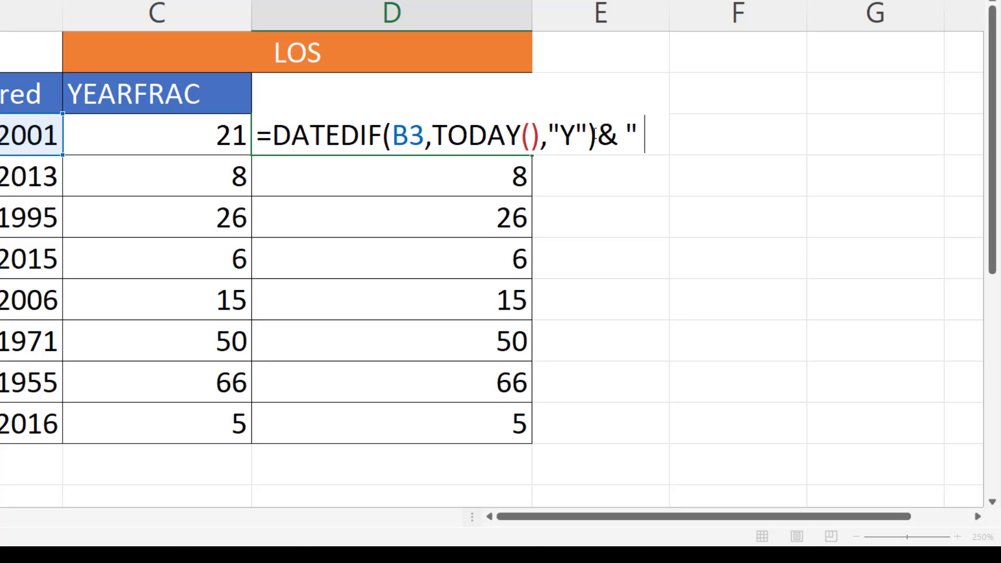
pyautogui.write('rs')
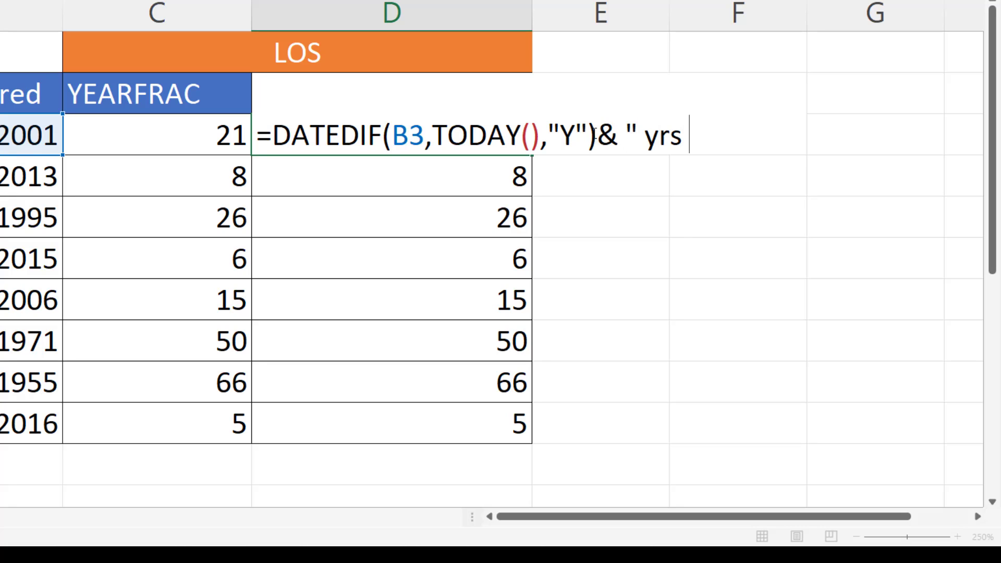
pyautogui.write(' " &')
pyautogui.hotkey('ctrl', 'v')
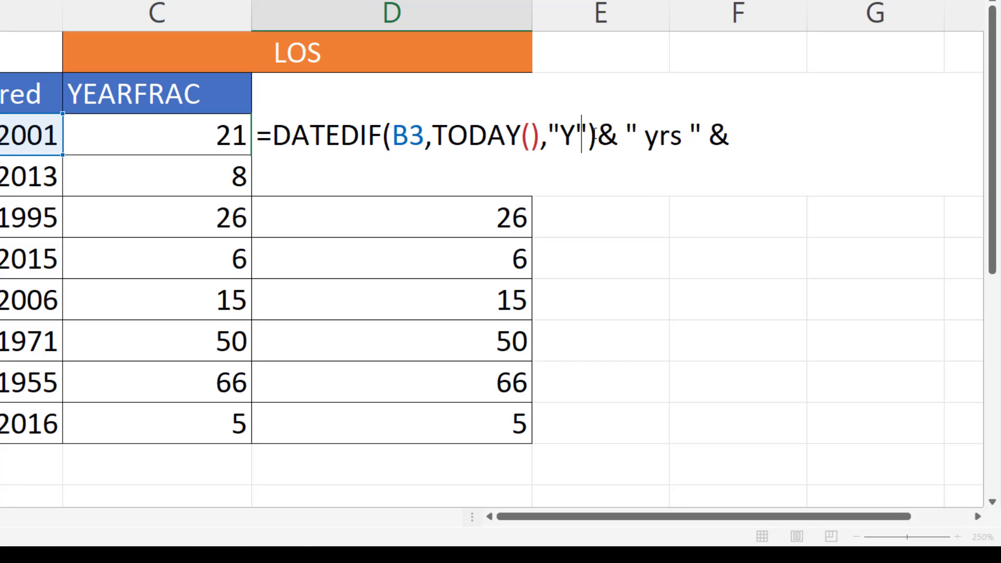
# Change the second interval to "YM", add & " mths ", and fill down all staff rows.
pyautogui.doubleClick(392, 164)
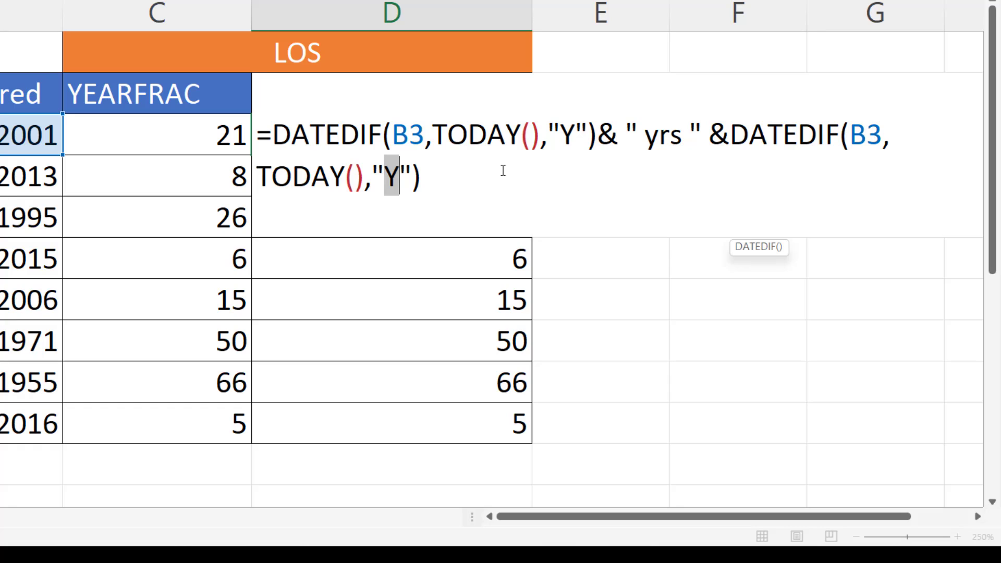
pyautogui.write('YM')
pyautogui.click(475, 169)
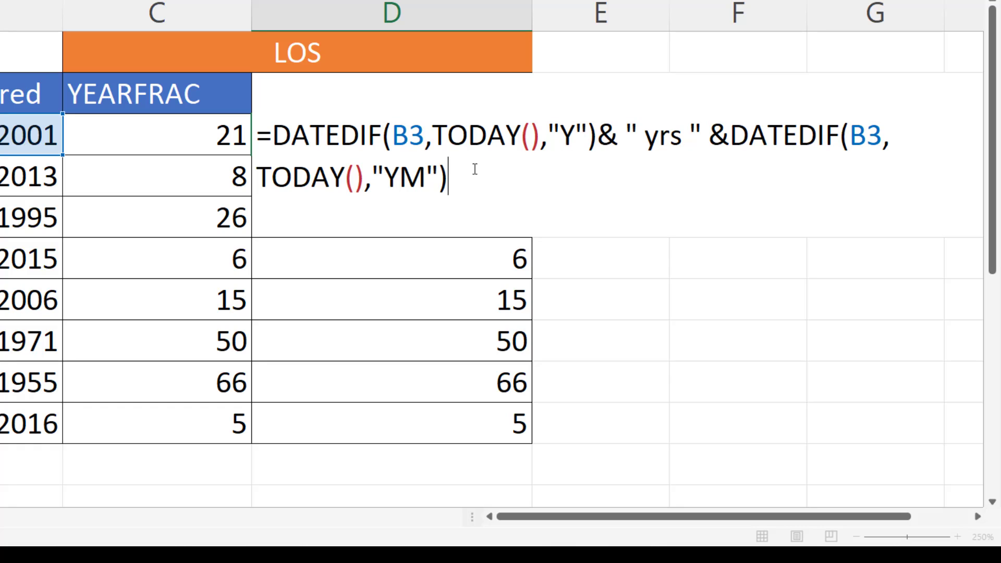
pyautogui.write('& " ')
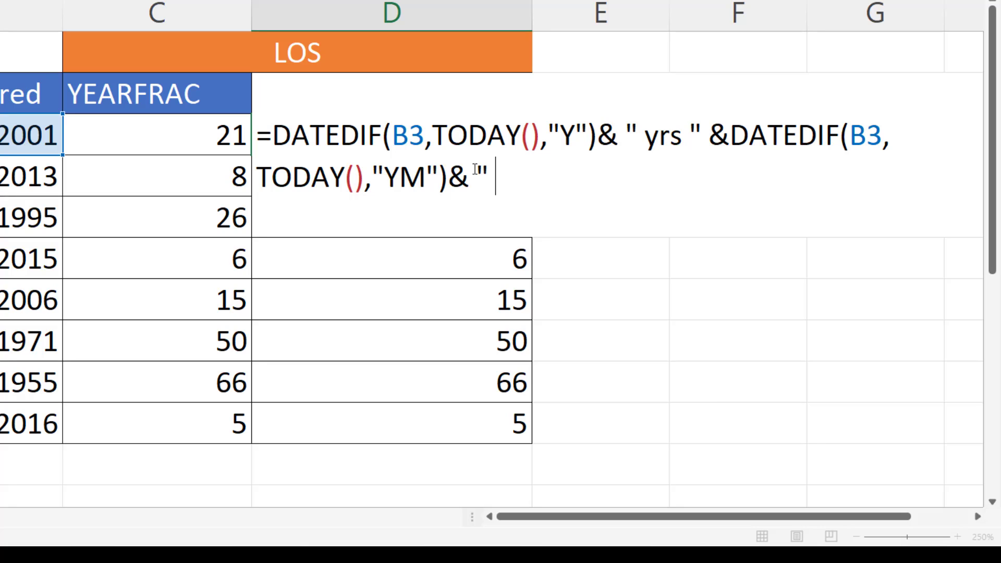
pyautogui.write('mths')
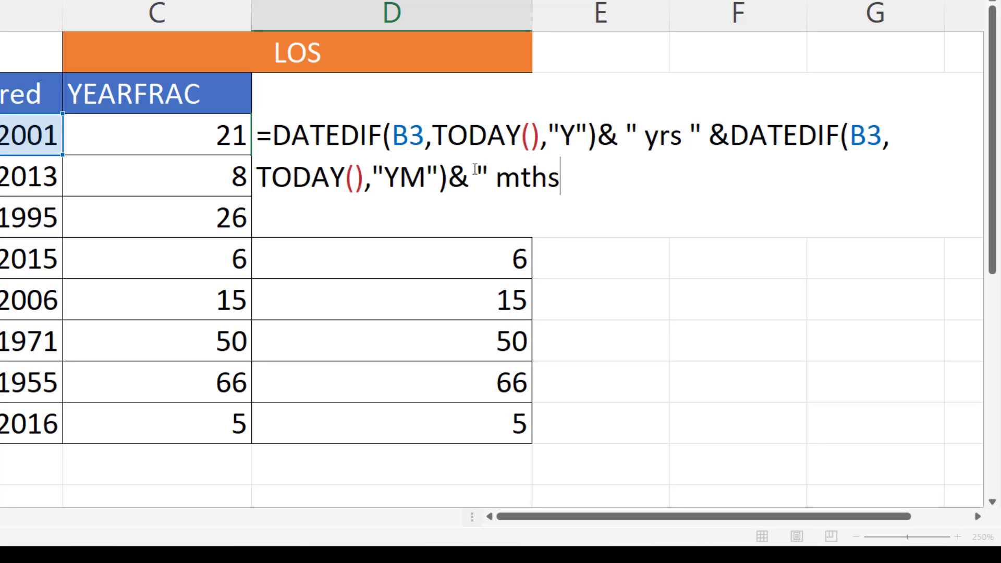
pyautogui.write(' "')
pyautogui.press('Return')
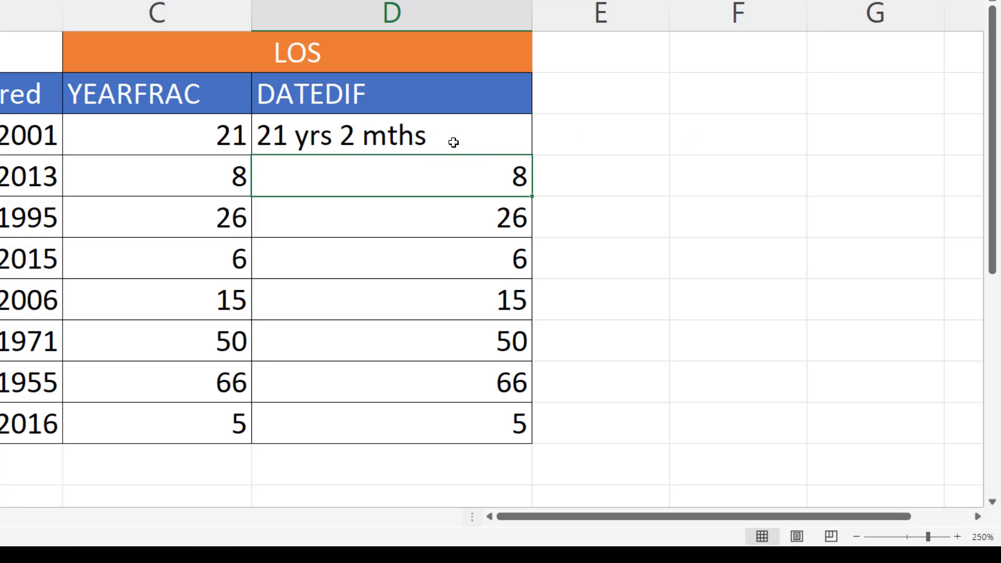
pyautogui.click(454, 141)
pyautogui.doubleClick(532, 156)
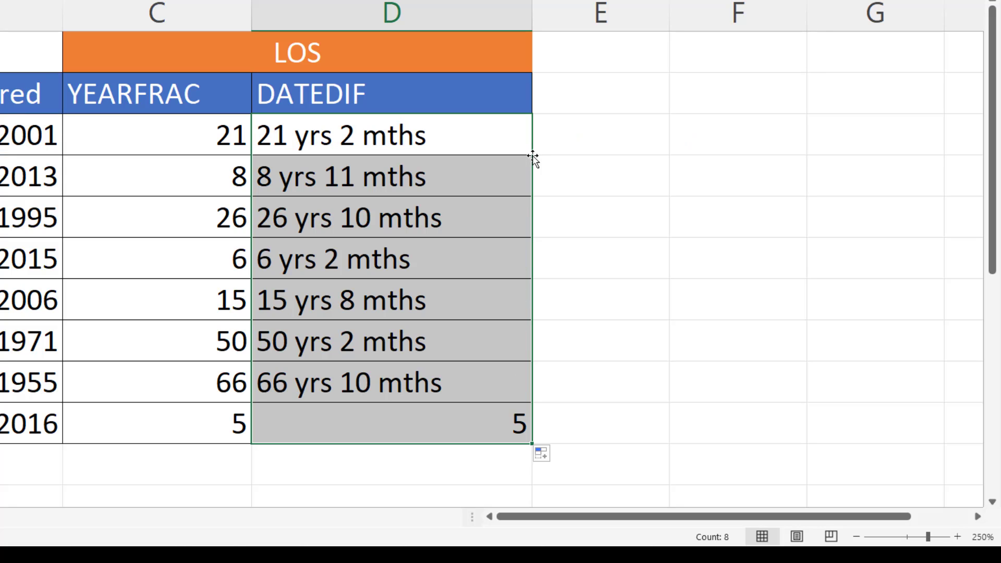
# Append a third DATEDIF with interval "MD" and &" days" to D3's formula, giving 21 yrs 2 mths 3 days.
pyautogui.doubleClick(422, 136)
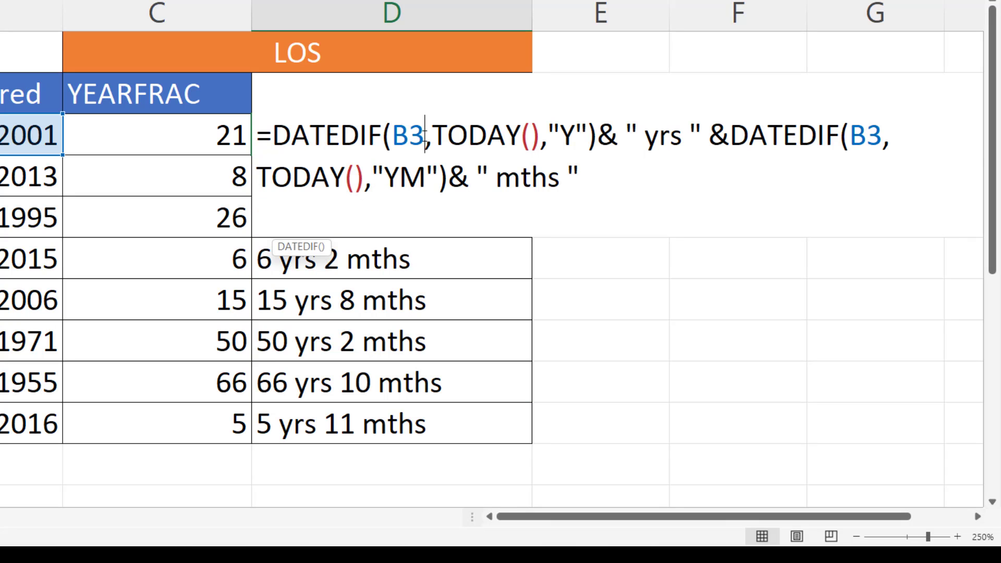
pyautogui.click(607, 181)
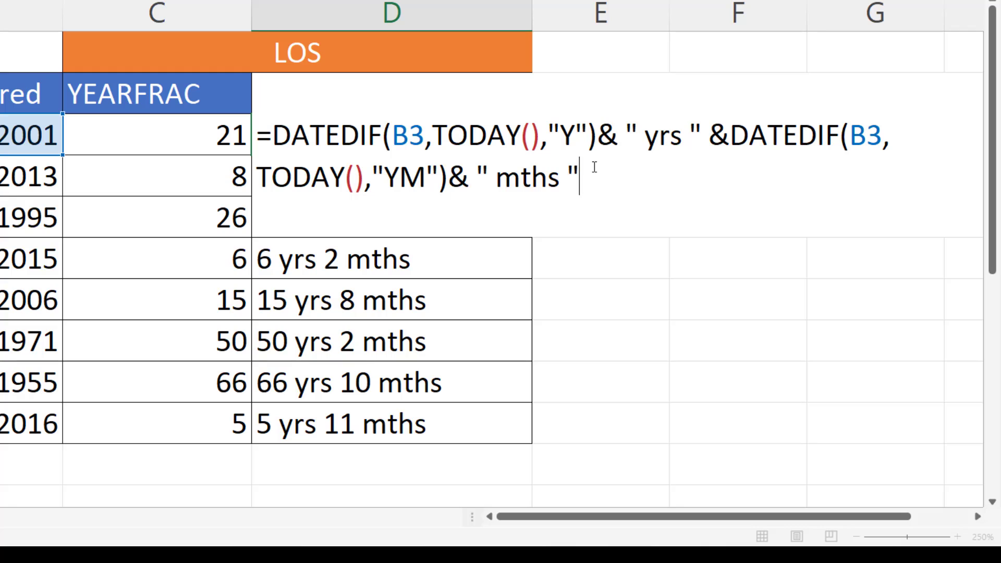
pyautogui.write('&')
pyautogui.hotkey('ctrl', 'v')
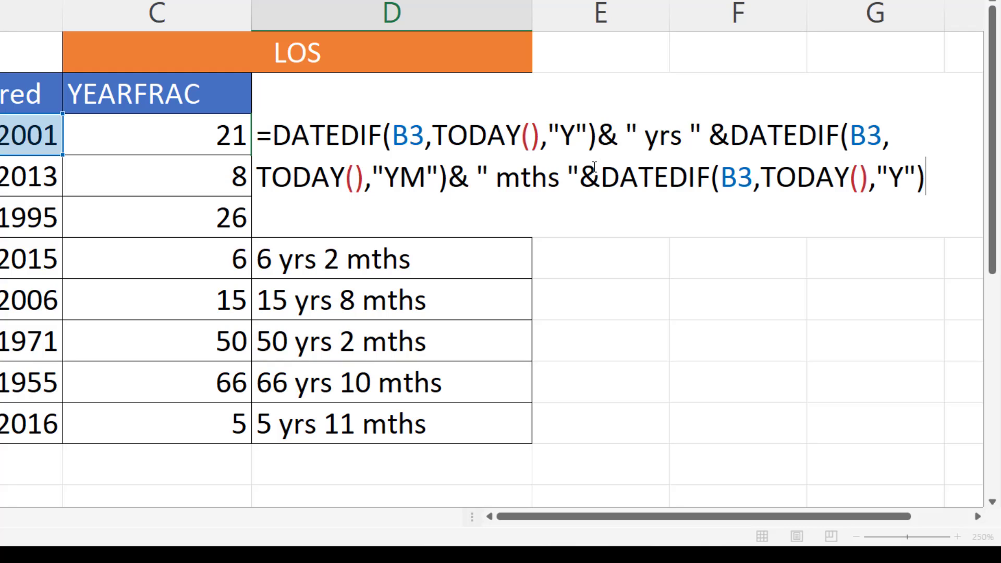
pyautogui.doubleClick(895, 176)
pyautogui.write('MD')
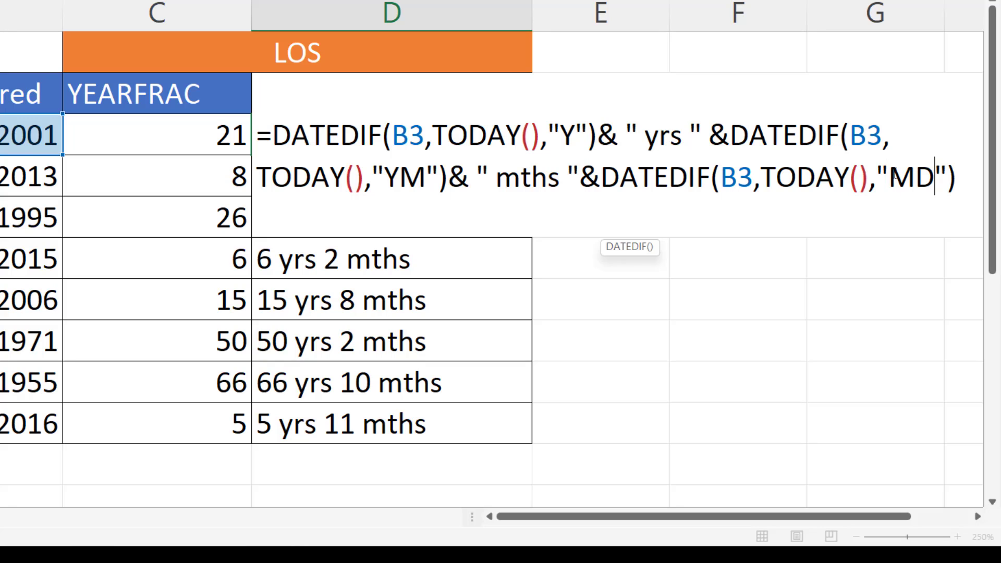
pyautogui.click(967, 181)
pyautogui.write('&')
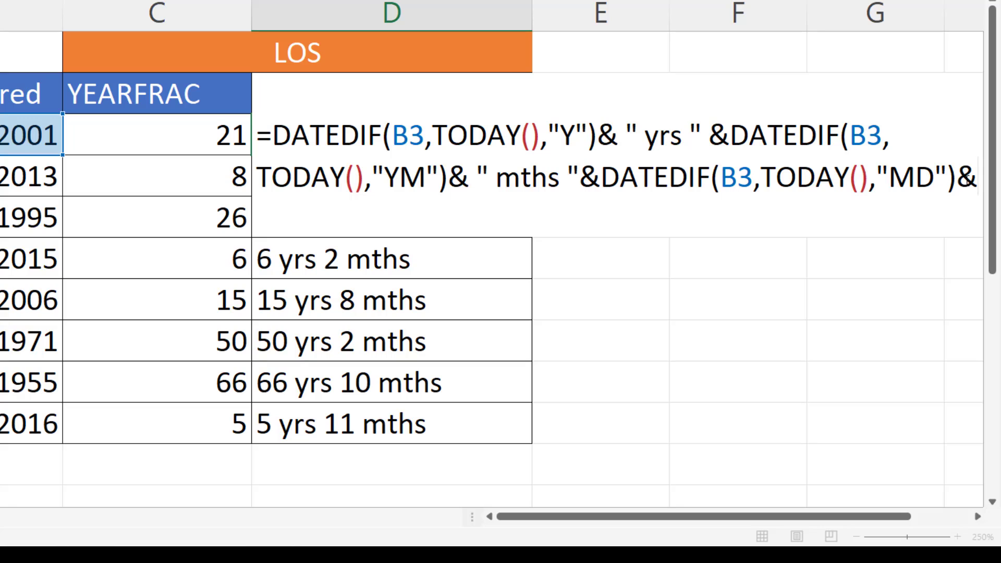
pyautogui.write('" ')
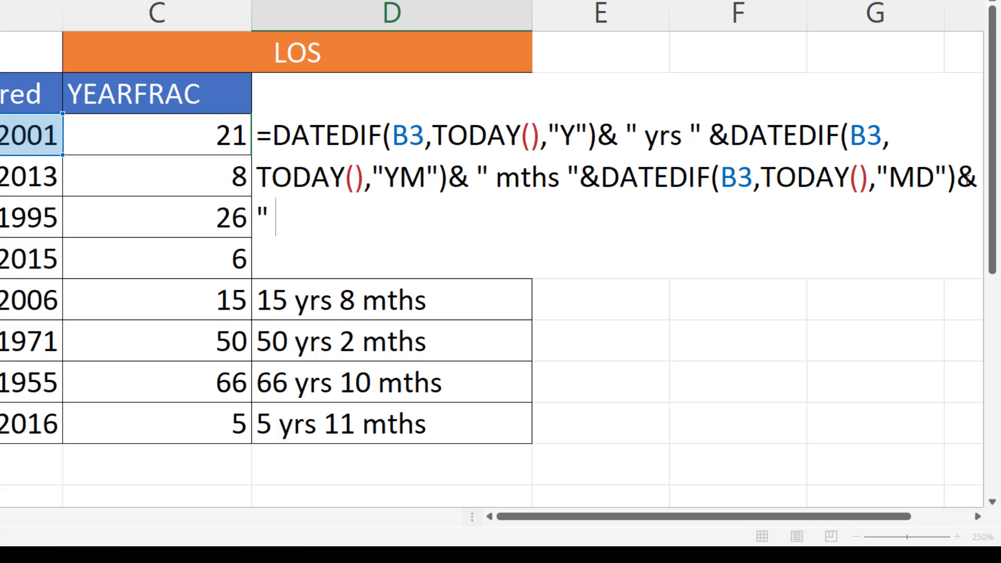
pyautogui.write('days')
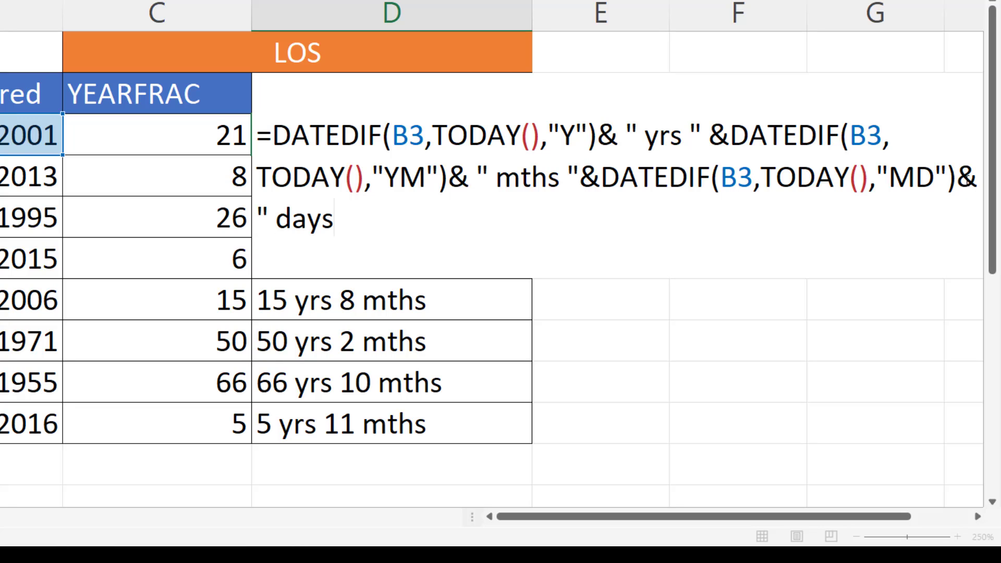
pyautogui.write('"')
pyautogui.press('Return')
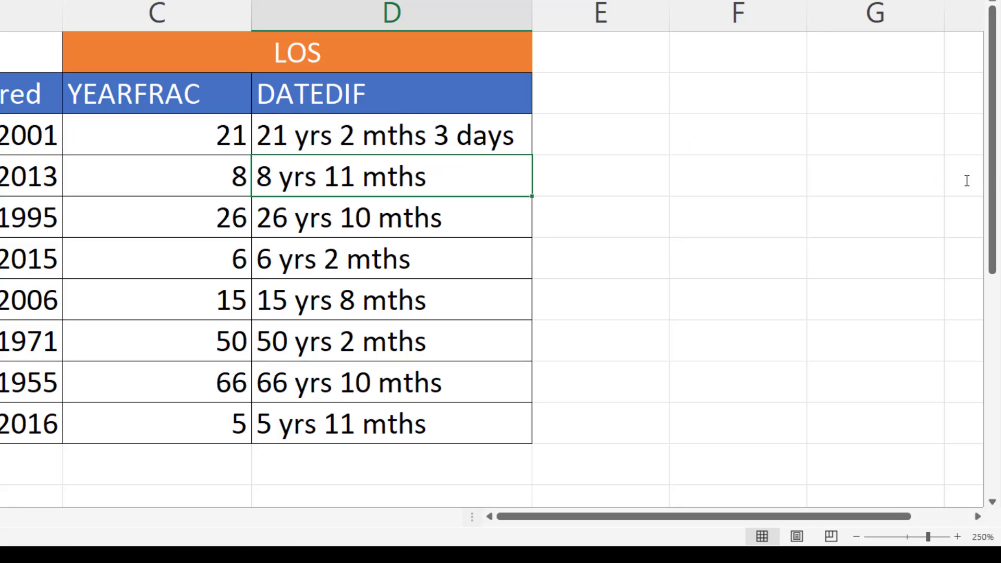
pyautogui.click(510, 141)
pyautogui.doubleClick(532, 155)
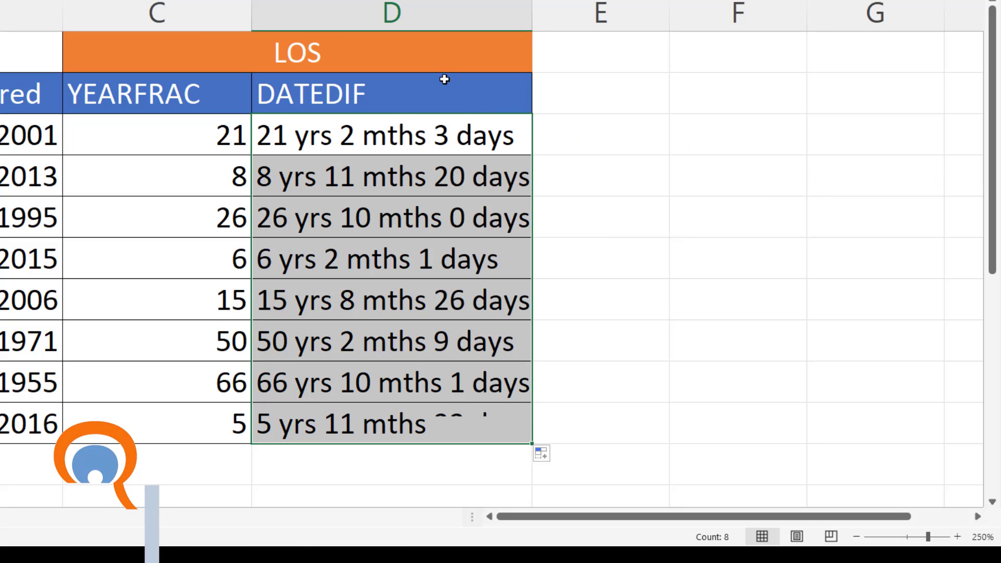